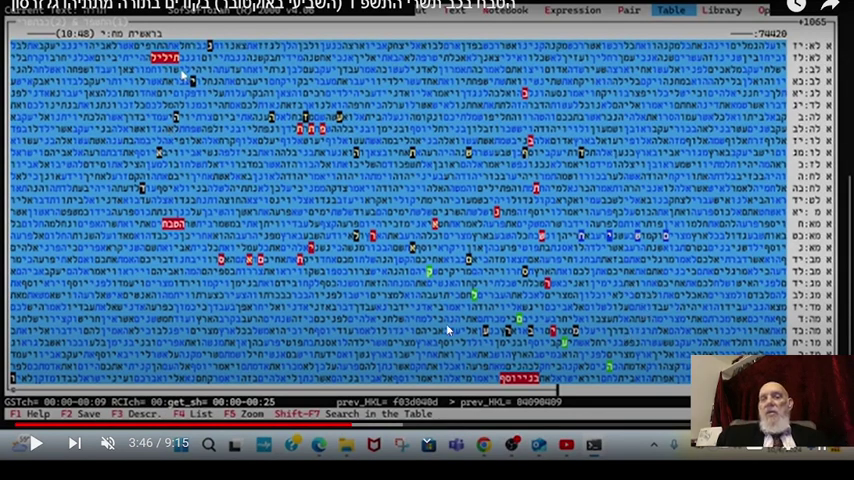
# Resume the Torah-codes lecture from 3:46, showing the highlighted Hebrew letter grid.
pyautogui.click(246, 183)
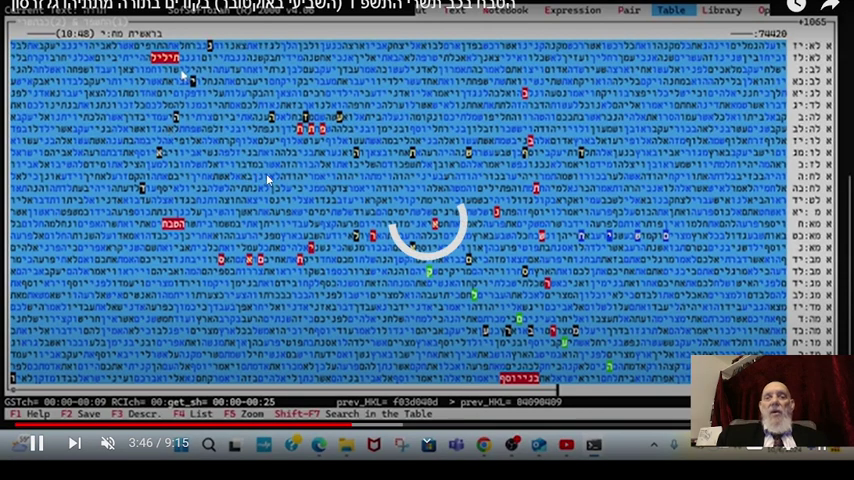